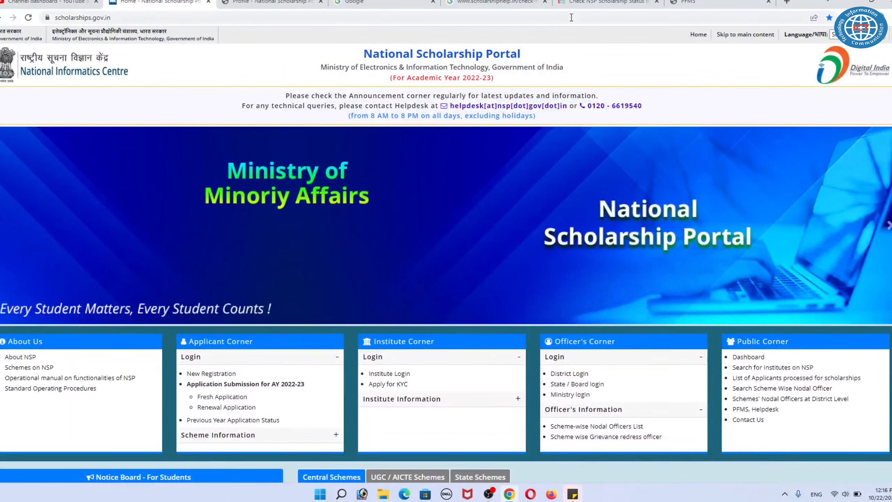
- Bring up the National Scholarship Payment Status page on scholarshiphelp.in and read its heading
{"action": "left_click", "coordinate": [607, 2]}
{"action": "triple_click", "coordinate": [377, 135]}
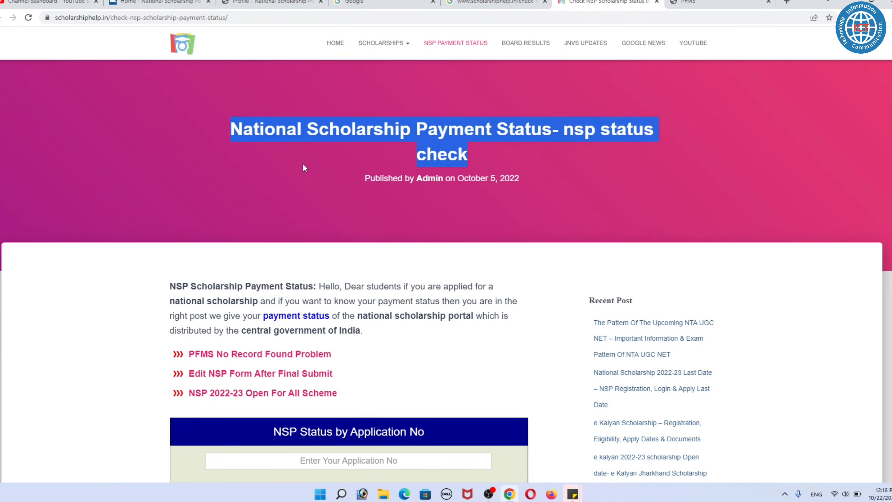
{"action": "left_click", "coordinate": [365, 148]}
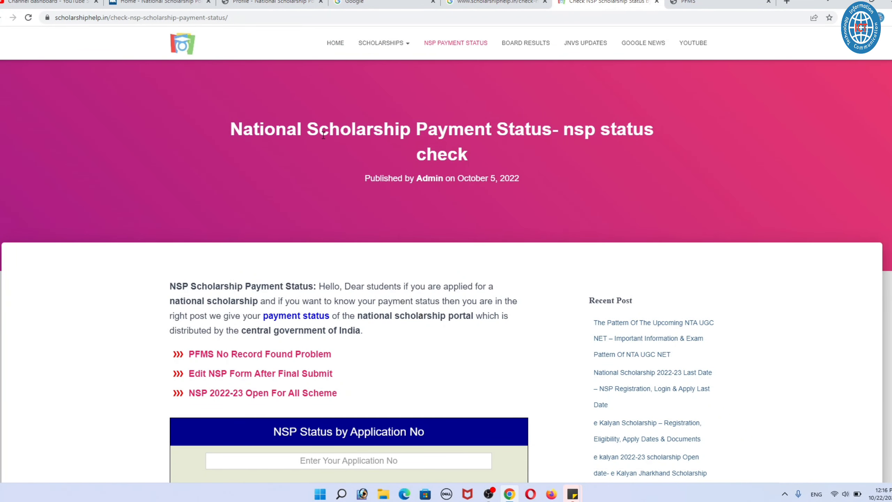
- Return to the National Scholarship Portal and open the login form for fresh applications, ready for captcha entry
{"action": "left_click", "coordinate": [158, 2]}
{"action": "left_click", "coordinate": [230, 159]}
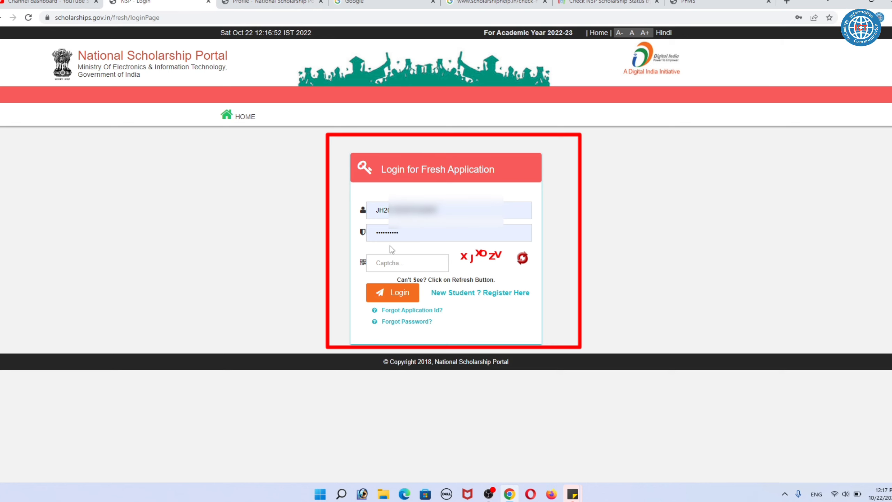
{"action": "left_click", "coordinate": [396, 262]}
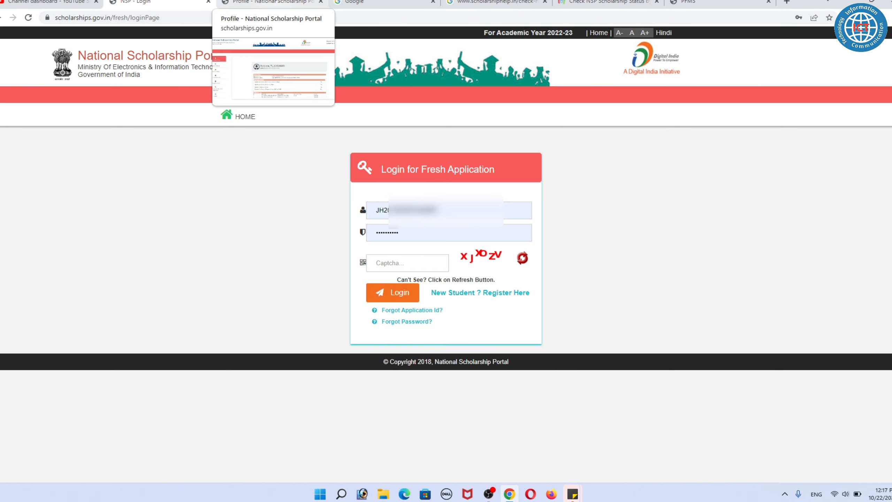
- Check the school/institute and district officer verification entries in the applicant's National Scholarship Portal profile
{"action": "left_click", "coordinate": [270, 3]}
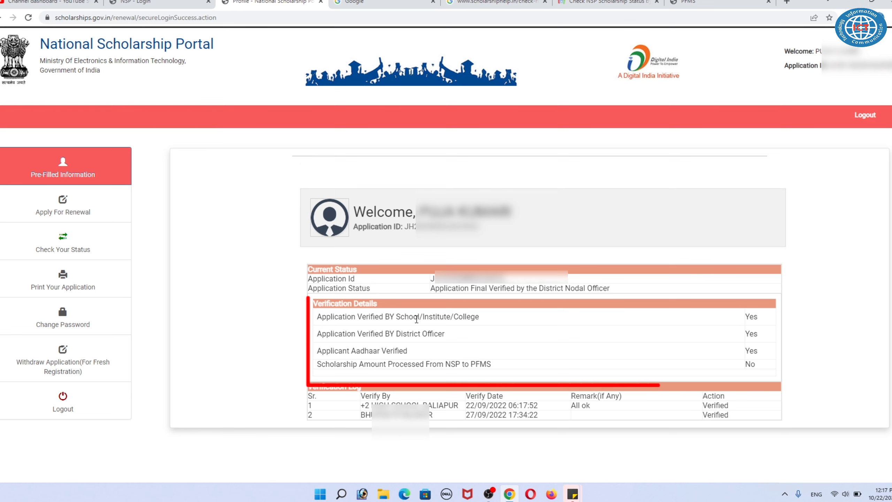
{"action": "left_click_drag", "start_coordinate": [393, 320], "coordinate": [522, 319]}
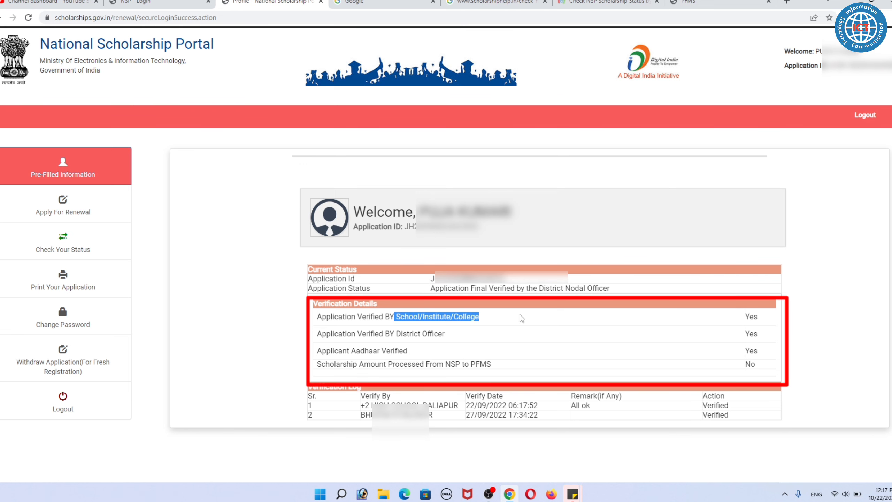
{"action": "left_click", "coordinate": [522, 319]}
{"action": "double_click", "coordinate": [754, 318]}
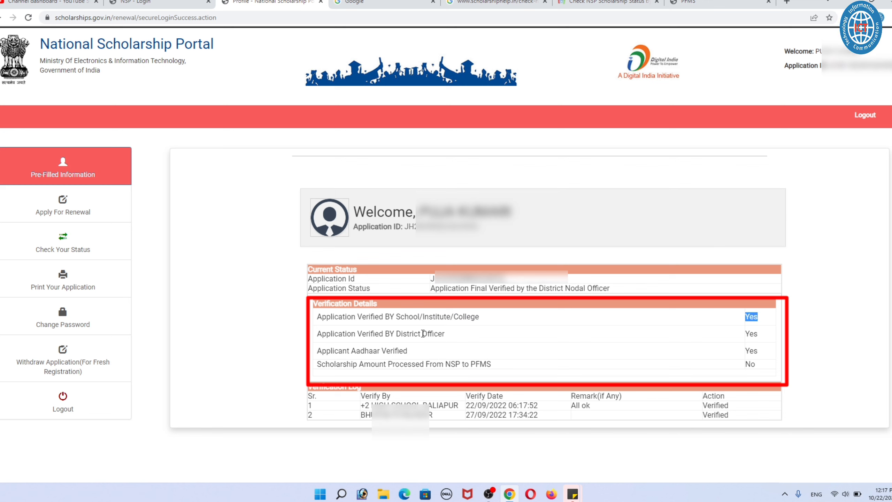
{"action": "left_click", "coordinate": [402, 335]}
{"action": "left_click_drag", "start_coordinate": [402, 334], "coordinate": [455, 336]}
{"action": "left_click", "coordinate": [495, 337]}
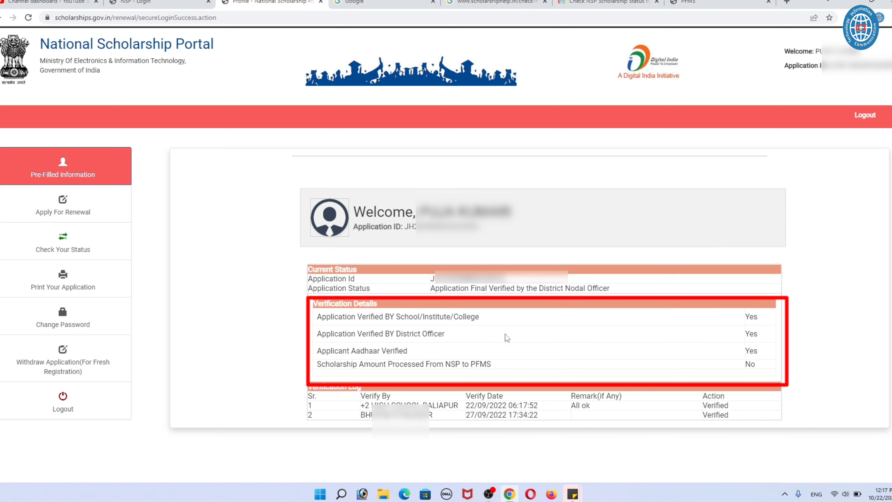
{"action": "double_click", "coordinate": [750, 335]}
{"action": "left_click", "coordinate": [565, 336]}
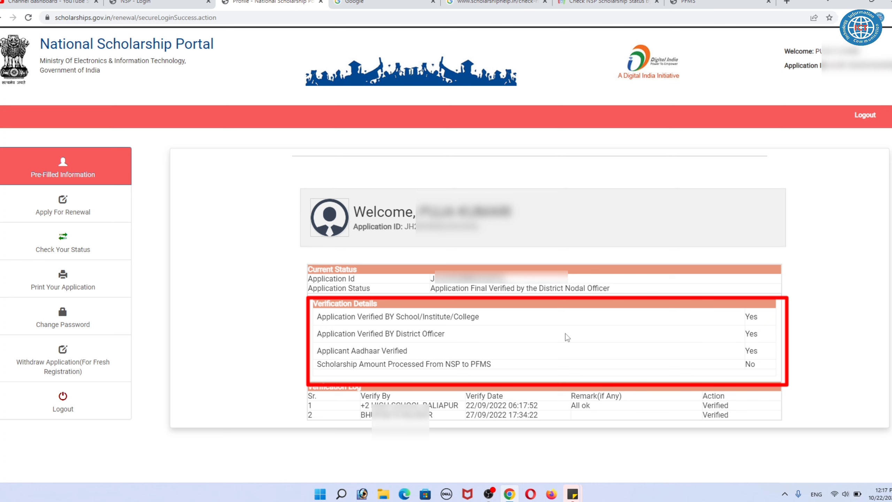
- Check the Aadhaar verification entry and whether the scholarship amount was processed from NSP to PFMS
{"action": "triple_click", "coordinate": [401, 351]}
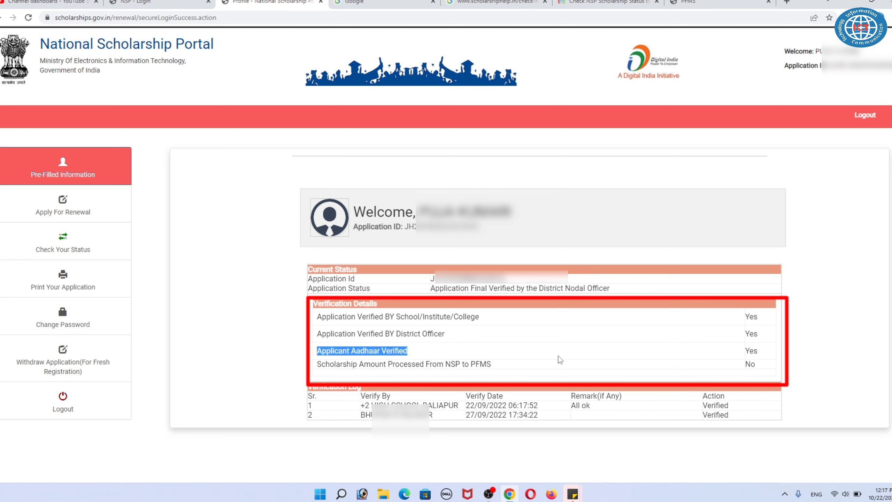
{"action": "double_click", "coordinate": [752, 351]}
{"action": "left_click", "coordinate": [628, 357]}
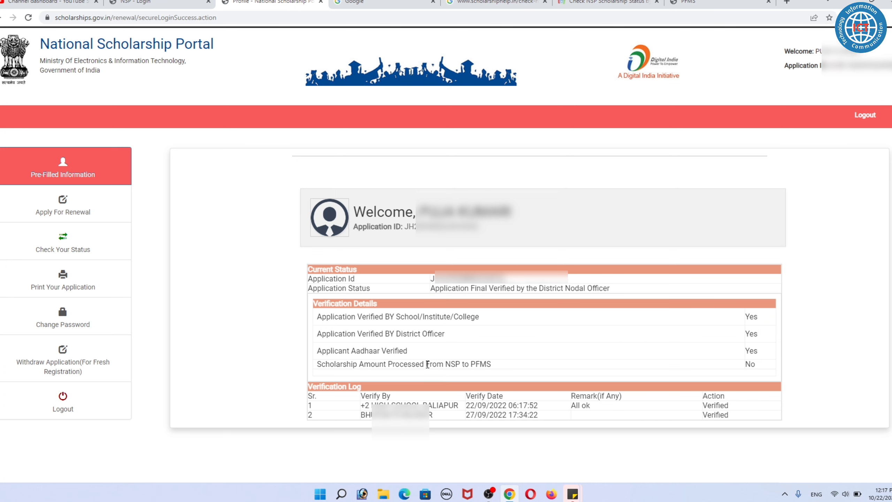
{"action": "triple_click", "coordinate": [405, 351]}
{"action": "left_click", "coordinate": [476, 352]}
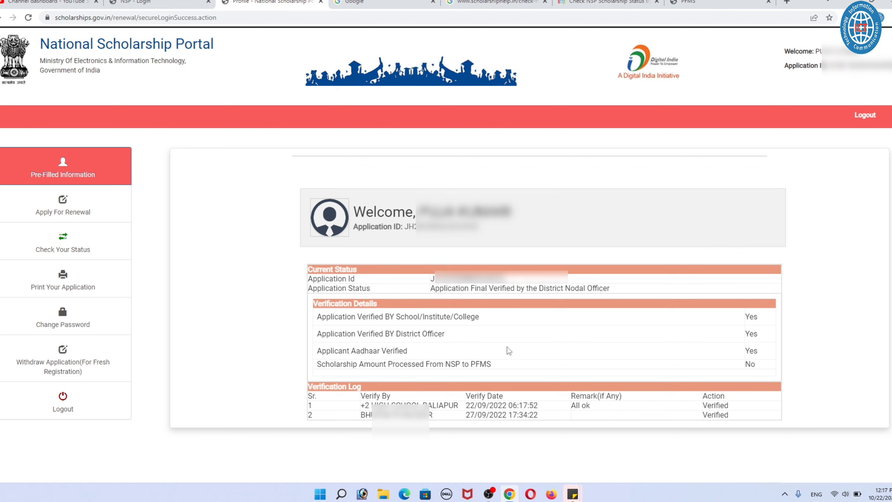
{"action": "double_click", "coordinate": [751, 350]}
{"action": "left_click", "coordinate": [524, 351]}
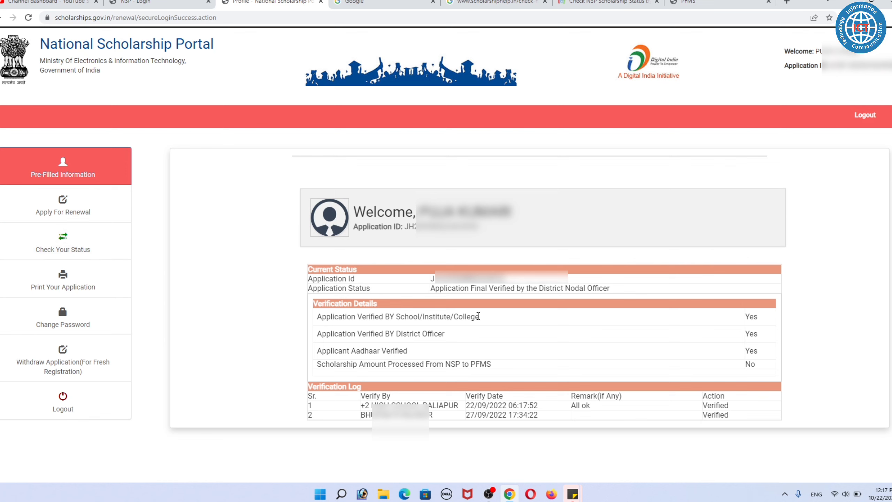
{"action": "left_click_drag", "start_coordinate": [442, 362], "coordinate": [565, 366]}
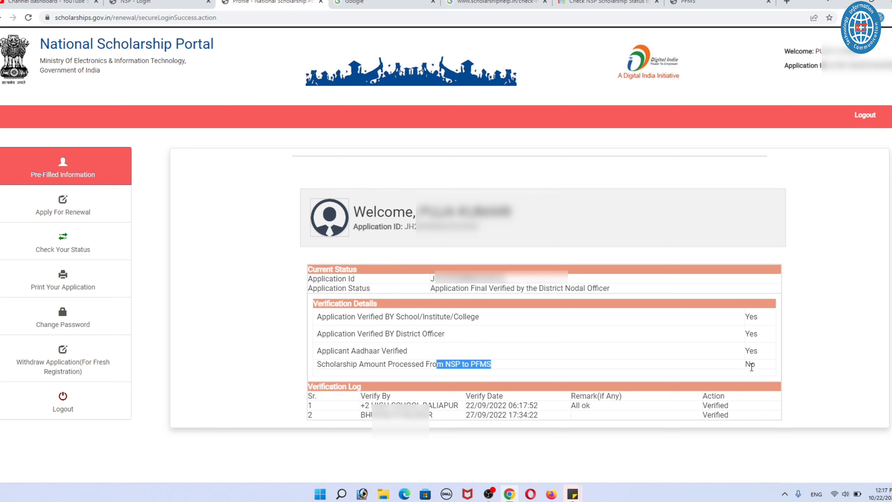
{"action": "left_click", "coordinate": [754, 366]}
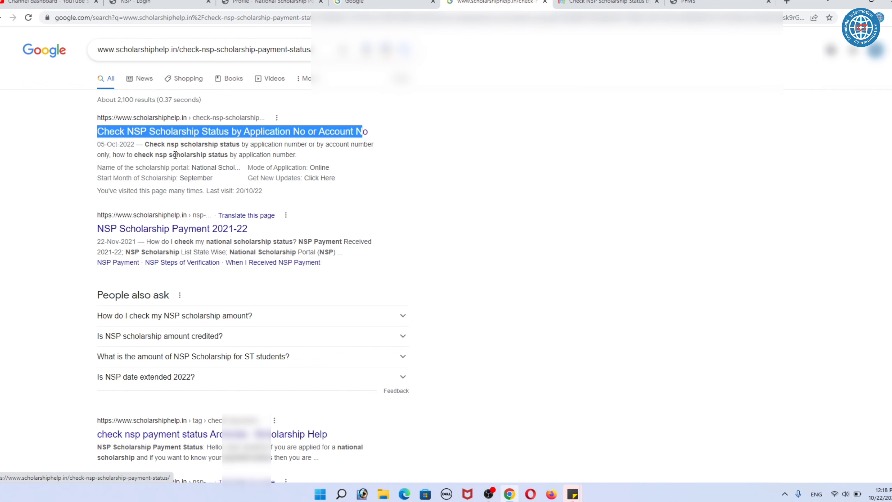
- Search Google for scholarshiphelp.in and open the Scholarship Help home page from the results
{"action": "left_click_drag", "start_coordinate": [98, 131], "coordinate": [302, 140]}
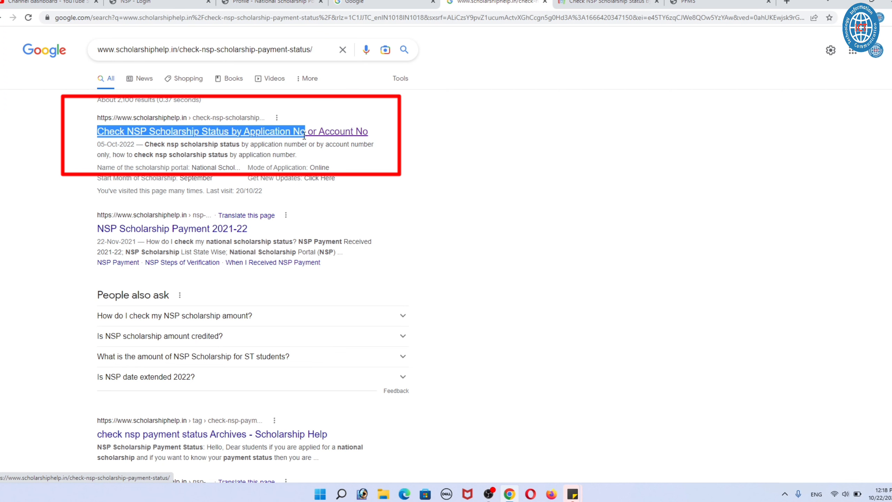
{"action": "left_click", "coordinate": [410, 142]}
{"action": "key", "text": "ctrl+shift+Tab"}
{"action": "left_click", "coordinate": [376, 217]}
{"action": "type", "text": "sc"}
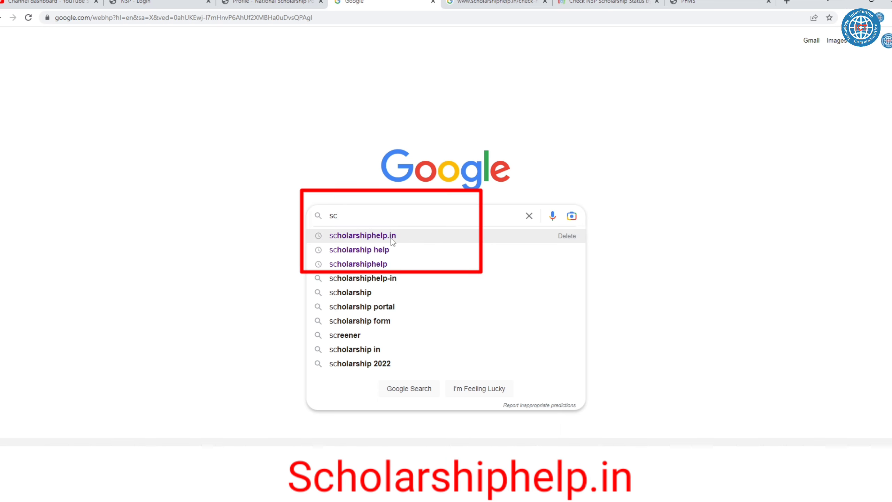
{"action": "left_click", "coordinate": [411, 237]}
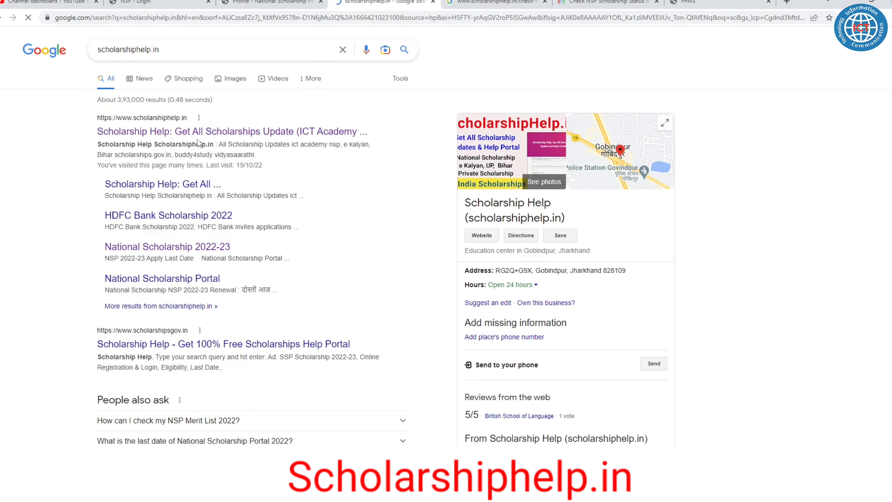
{"action": "left_click_drag", "start_coordinate": [78, 135], "coordinate": [260, 134]}
{"action": "left_click", "coordinate": [260, 135]}
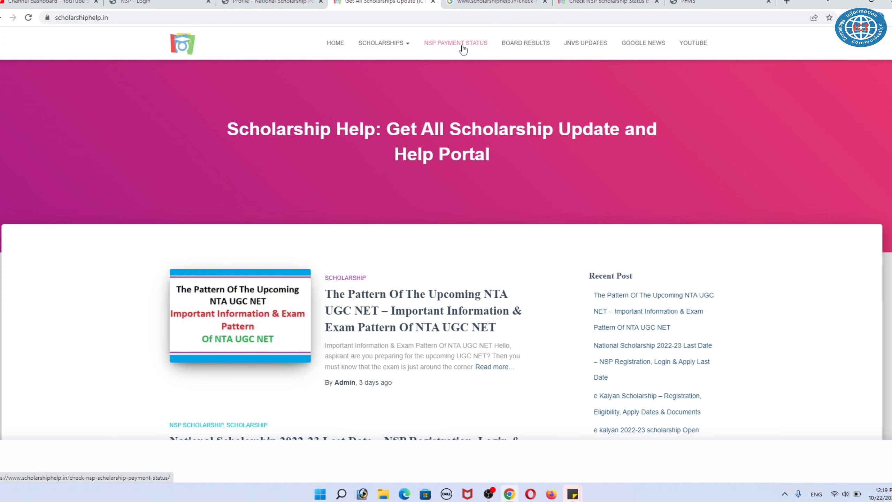
- On the NSP payment status page, open the PFMS payment tracker through the search by application number
{"action": "left_click", "coordinate": [579, 3]}
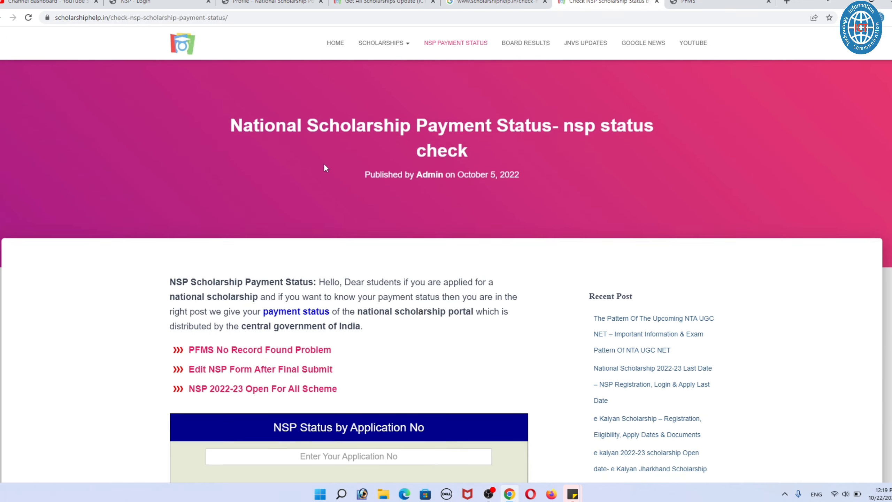
{"action": "scroll", "coordinate": [323, 164], "scroll_direction": "down", "scroll_amount": 5}
{"action": "triple_click", "coordinate": [307, 194]}
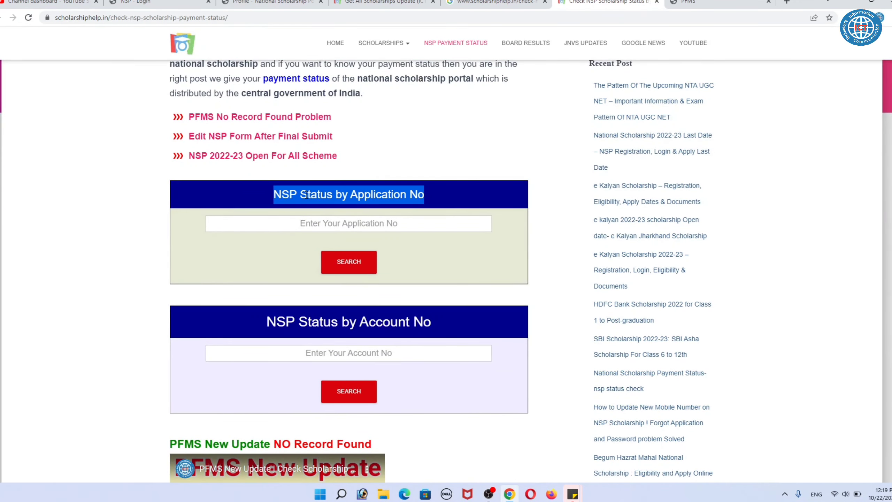
{"action": "left_click", "coordinate": [398, 195]}
{"action": "double_click", "coordinate": [396, 196]}
{"action": "left_click", "coordinate": [443, 198]}
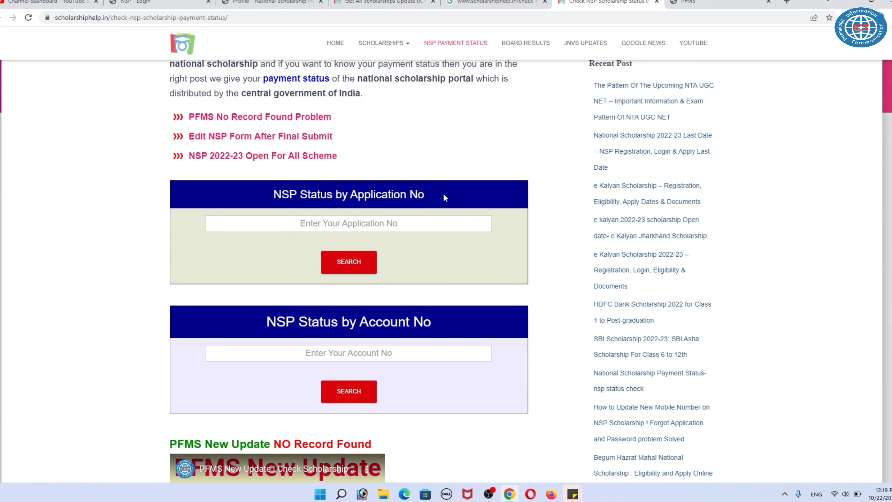
{"action": "left_click", "coordinate": [356, 263]}
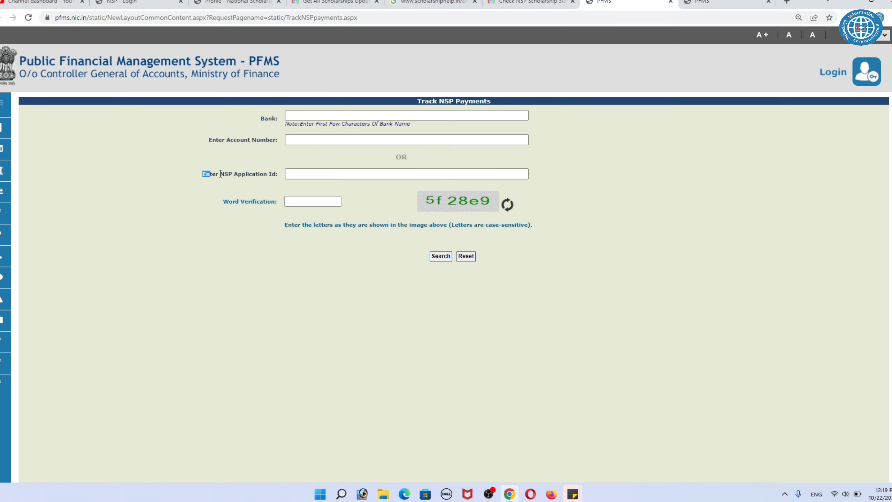
- Enter the NSP application ID and the word verification code in the PFMS tracker and search for the payment
{"action": "left_click_drag", "start_coordinate": [220, 173], "coordinate": [278, 174]}
{"action": "left_click", "coordinate": [302, 120]}
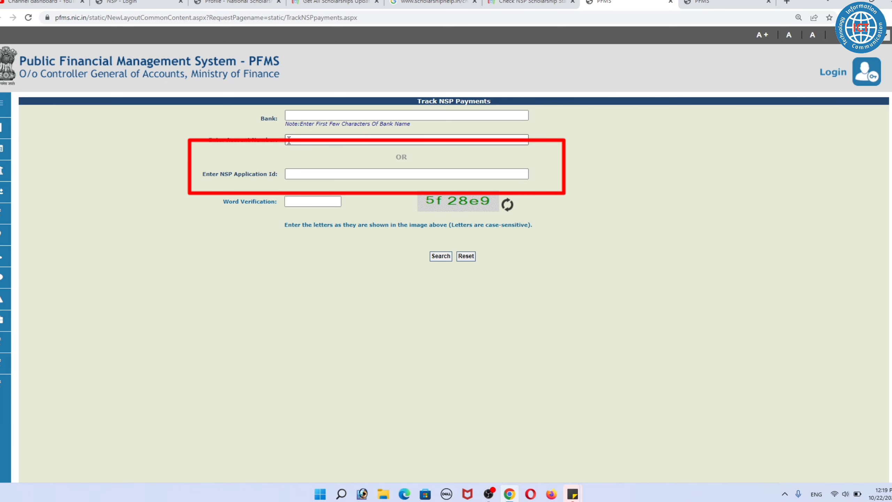
{"action": "triple_click", "coordinate": [235, 174]}
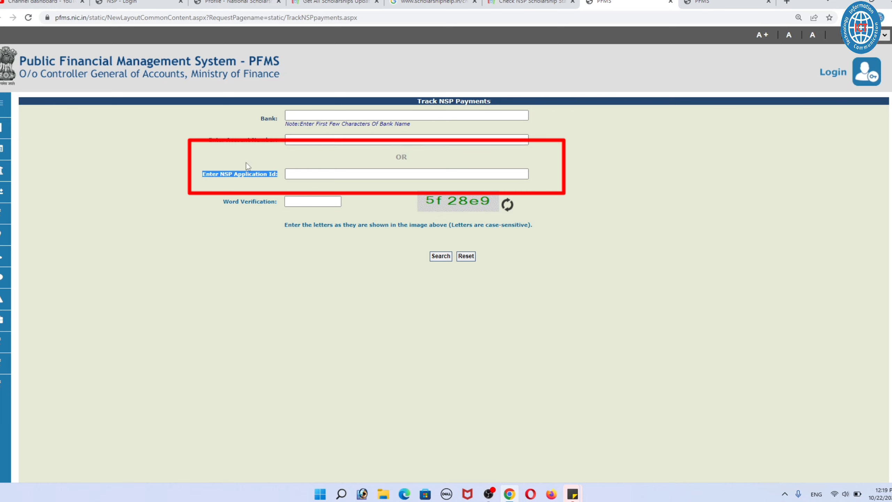
{"action": "left_click", "coordinate": [316, 174]}
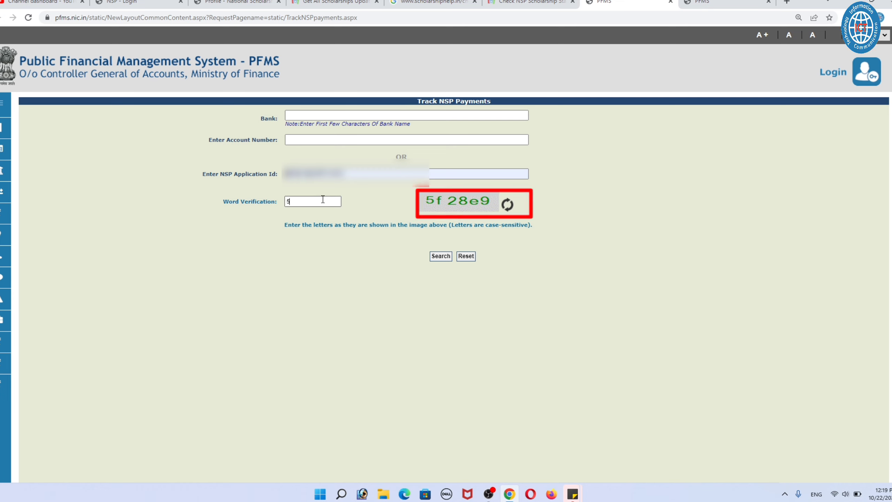
{"action": "type", "text": "2"}
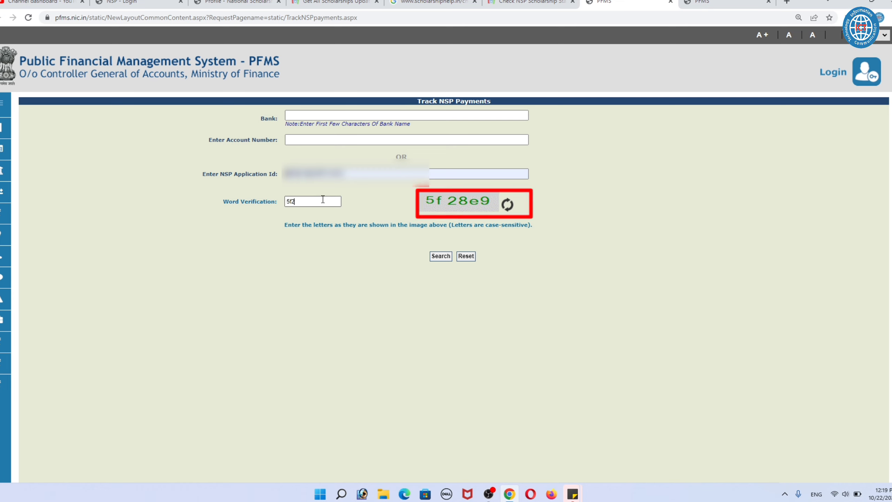
{"action": "type", "text": "8e"}
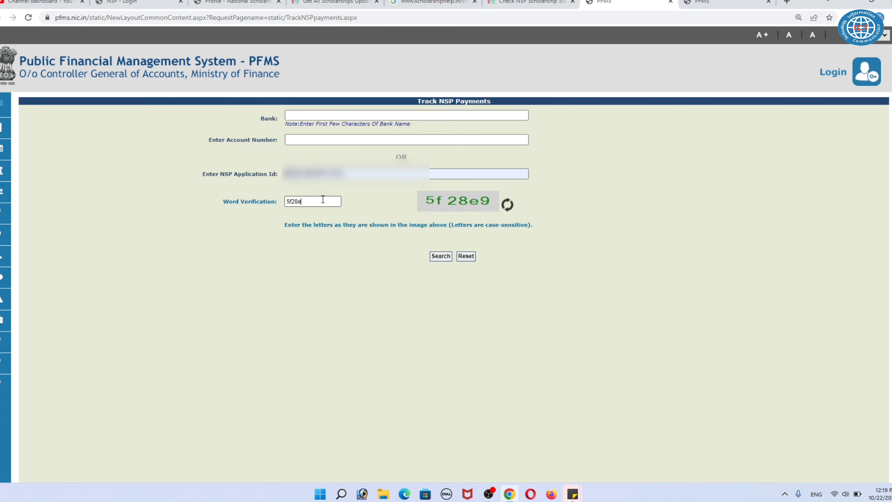
{"action": "type", "text": "9"}
{"action": "left_click", "coordinate": [440, 256]}
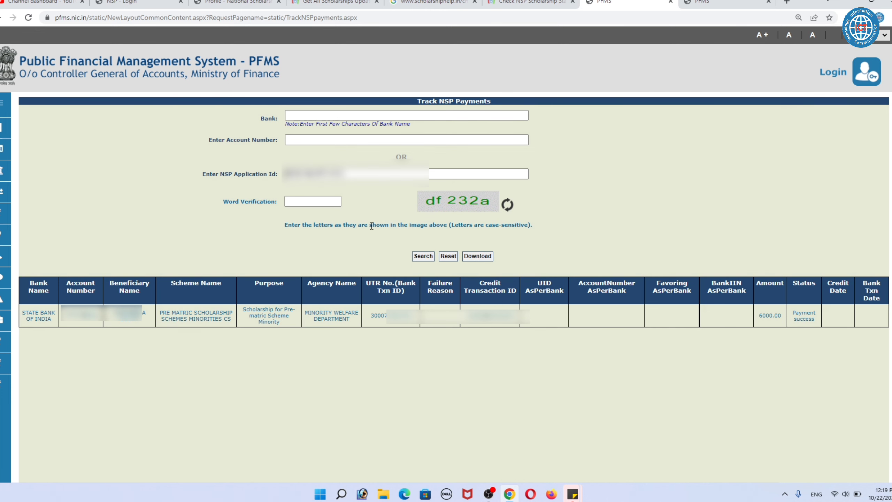
{"action": "triple_click", "coordinate": [391, 222]}
{"action": "left_click", "coordinate": [338, 244]}
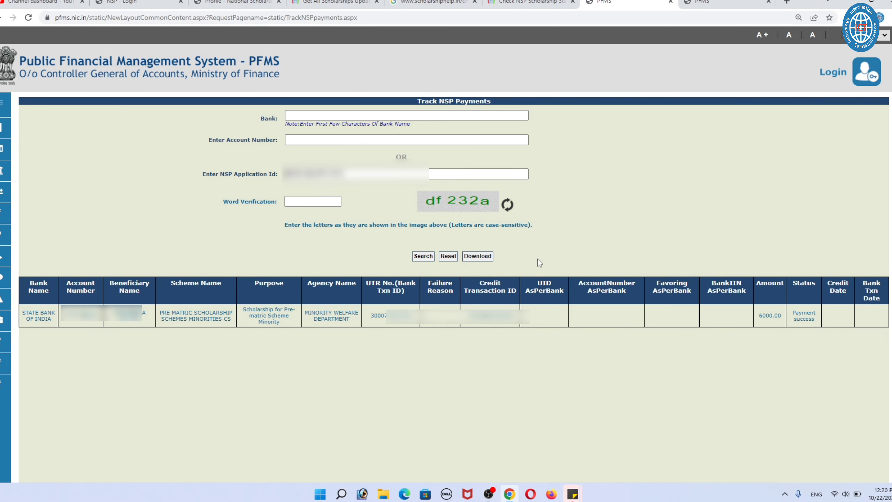
{"action": "triple_click", "coordinate": [402, 221]}
{"action": "left_click", "coordinate": [343, 242]}
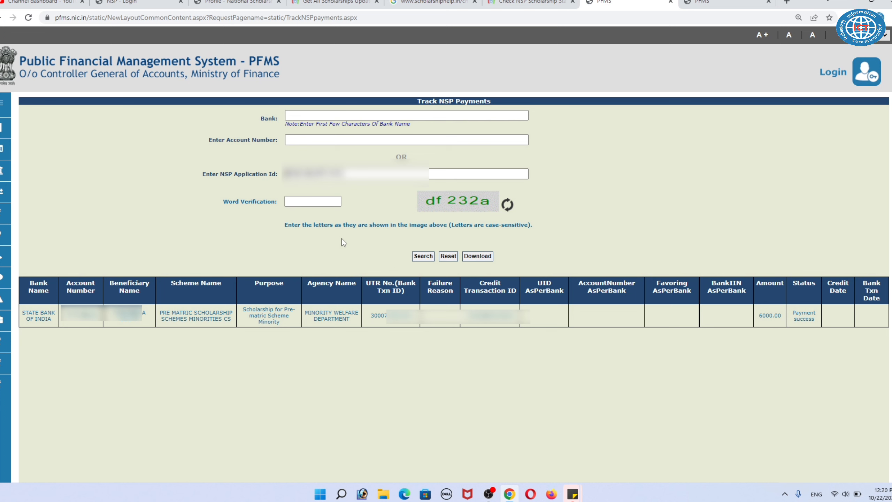
{"action": "triple_click", "coordinate": [365, 224]}
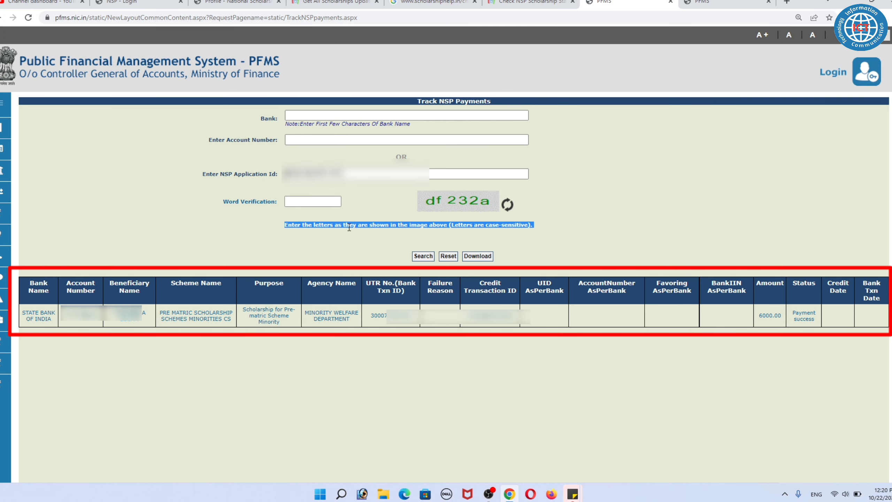
{"action": "left_click", "coordinate": [326, 242]}
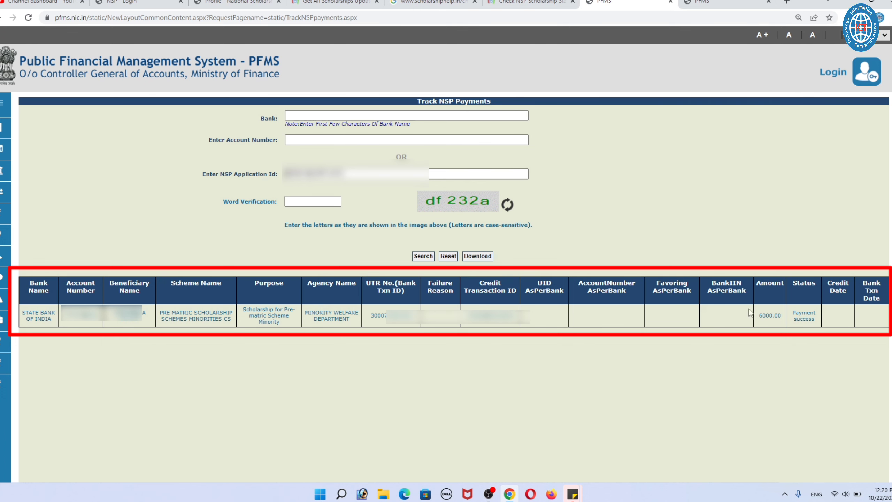
- Examine the amount and the payment status in the PFMS payment record
{"action": "double_click", "coordinate": [765, 314]}
{"action": "mouse_move", "coordinate": [792, 313]}
{"action": "left_mouse_down"}
{"action": "mouse_move", "coordinate": [816, 321]}
{"action": "mouse_move", "coordinate": [795, 316]}
{"action": "mouse_move", "coordinate": [802, 299]}
{"action": "mouse_move", "coordinate": [808, 320]}
{"action": "left_mouse_up"}
{"action": "left_click", "coordinate": [815, 322]}
{"action": "left_click", "coordinate": [802, 299]}
{"action": "left_click", "coordinate": [805, 319]}
{"action": "double_click", "coordinate": [806, 319]}
{"action": "left_click", "coordinate": [806, 319]}
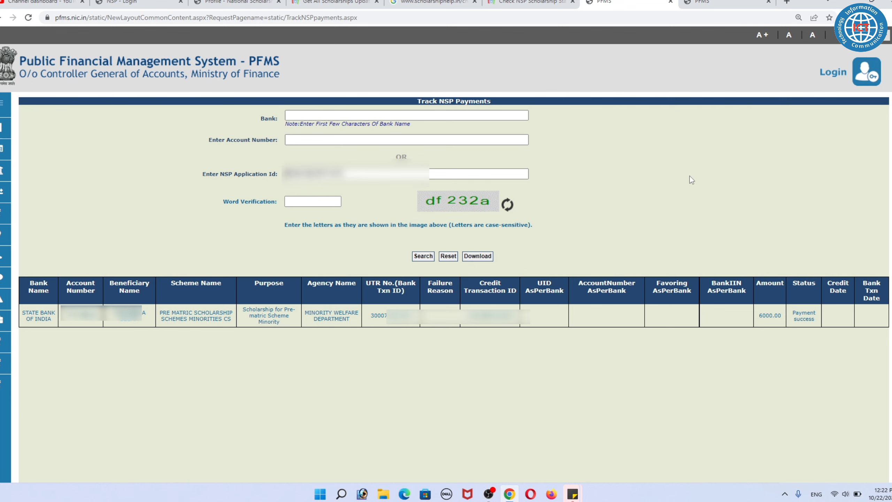
- Go back to the applicant's scholarship profile and recheck the entry for the amount processed from NSP to PFMS
{"action": "left_click", "coordinate": [239, 2]}
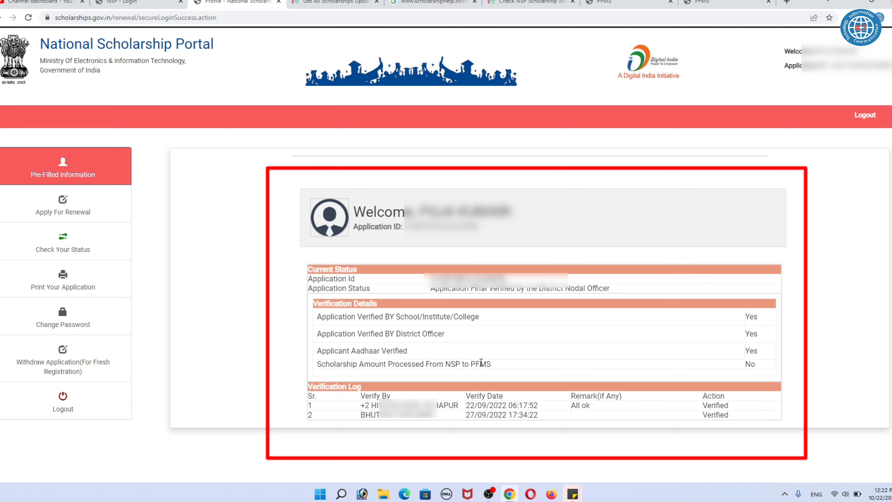
{"action": "triple_click", "coordinate": [482, 363]}
{"action": "left_click", "coordinate": [628, 364]}
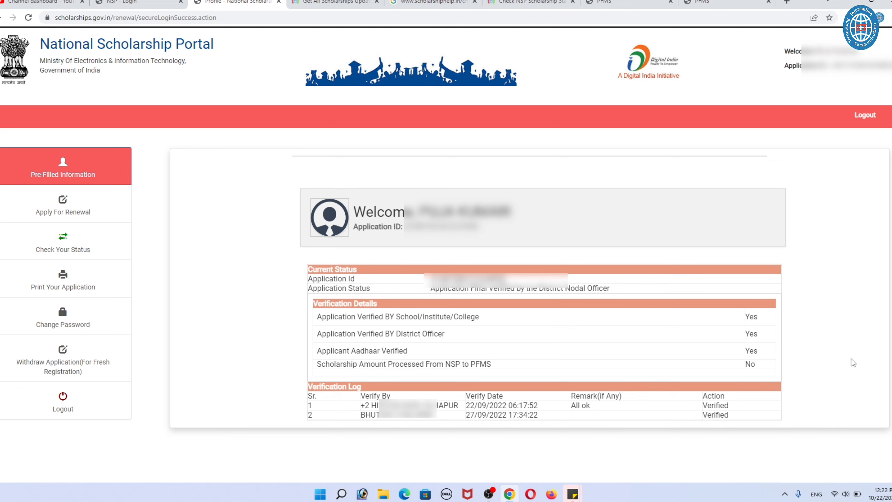
- Return to the scholarshiphelp.in payment status page and view its title
{"action": "left_click", "coordinate": [530, 3]}
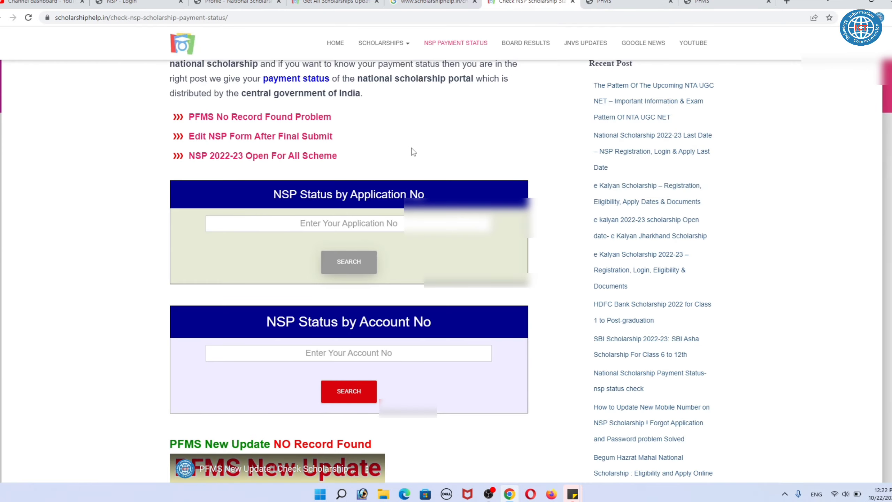
{"action": "scroll", "coordinate": [418, 156], "scroll_direction": "up", "scroll_amount": 5}
{"action": "triple_click", "coordinate": [415, 144]}
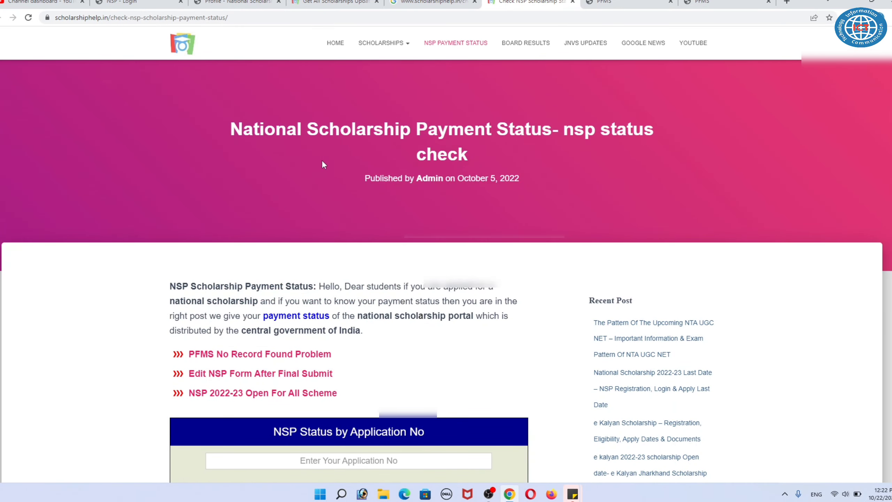